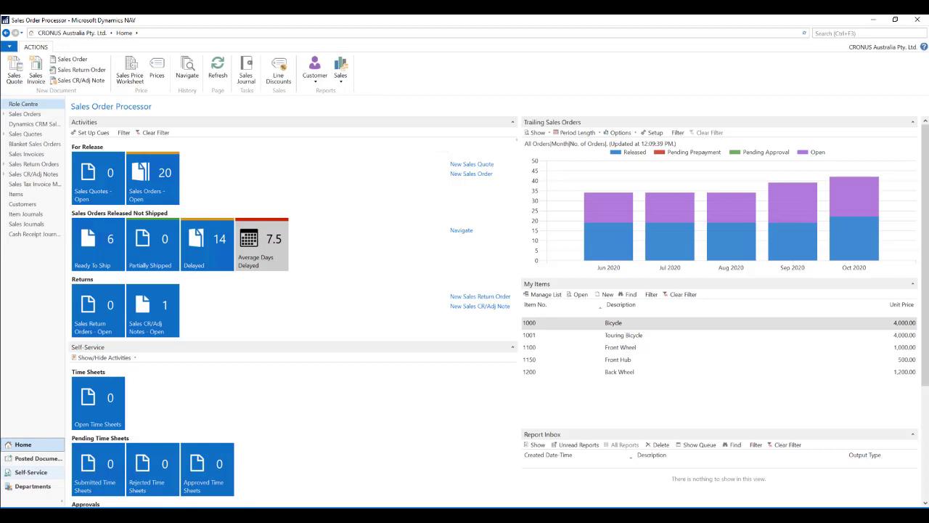
- Open the Chart of Accounts and drill into account 1110's net change ledger entries
{"action": "left_click", "coordinate": [29, 491]}
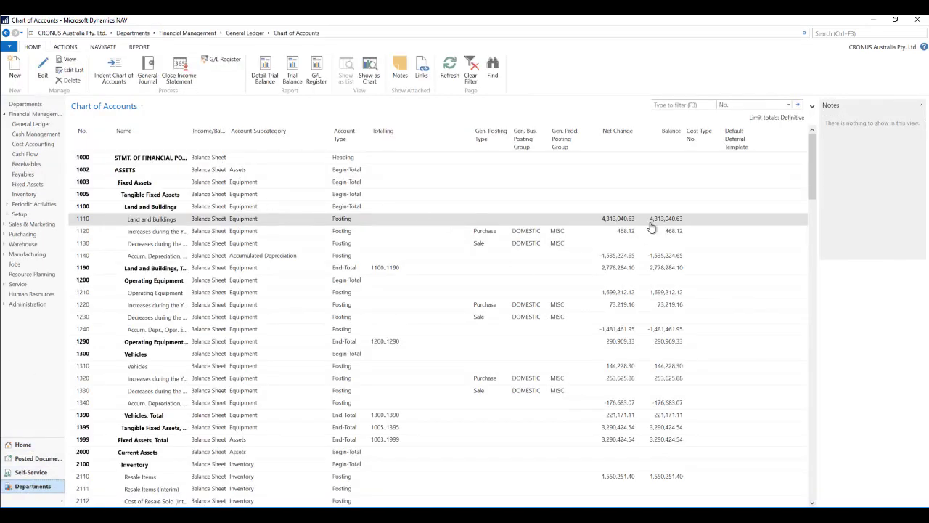
{"action": "left_click", "coordinate": [617, 222]}
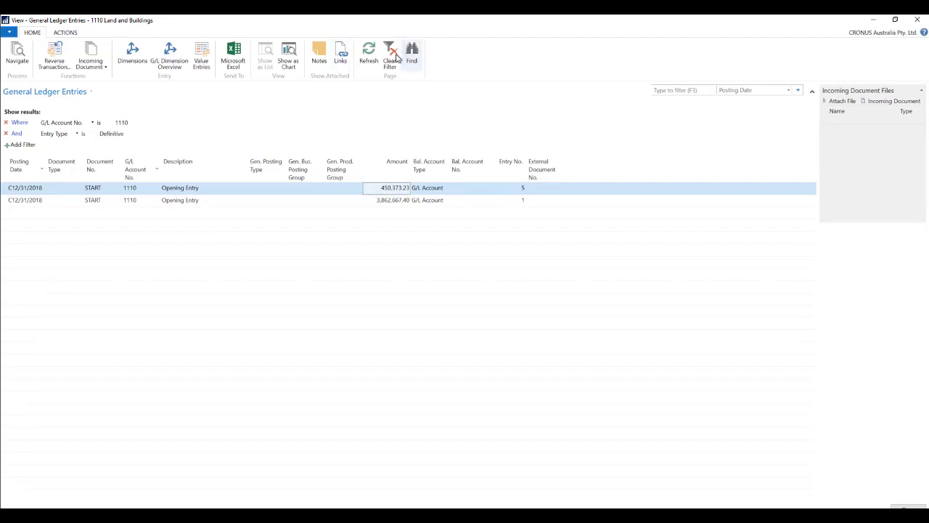
- Clear the account 1110 filter so entries from all accounts are listed
{"action": "left_click", "coordinate": [395, 58]}
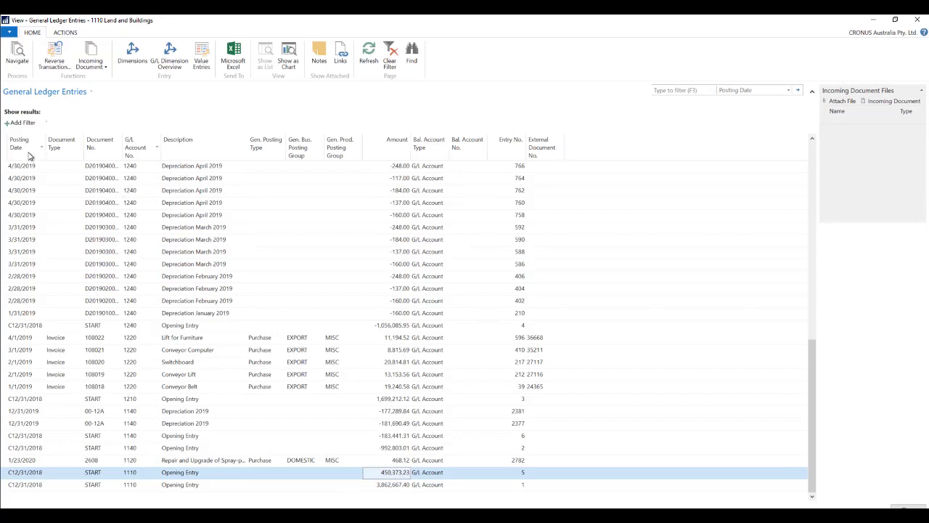
{"action": "left_click", "coordinate": [205, 150]}
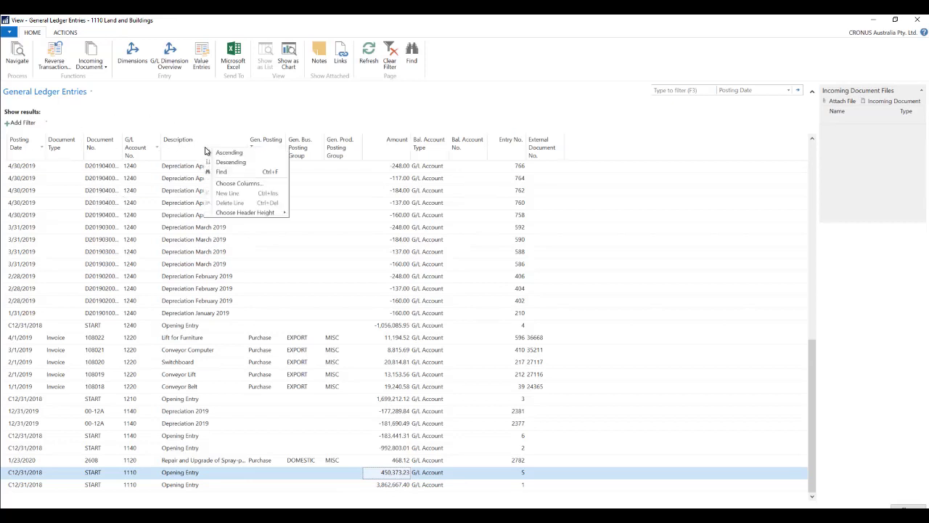
{"action": "left_click", "coordinate": [228, 182]}
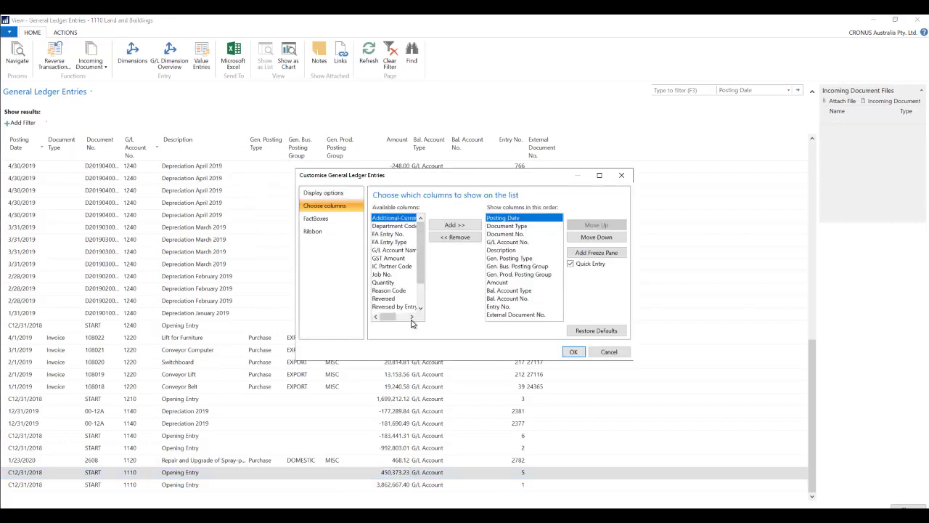
{"action": "key", "text": "Escape"}
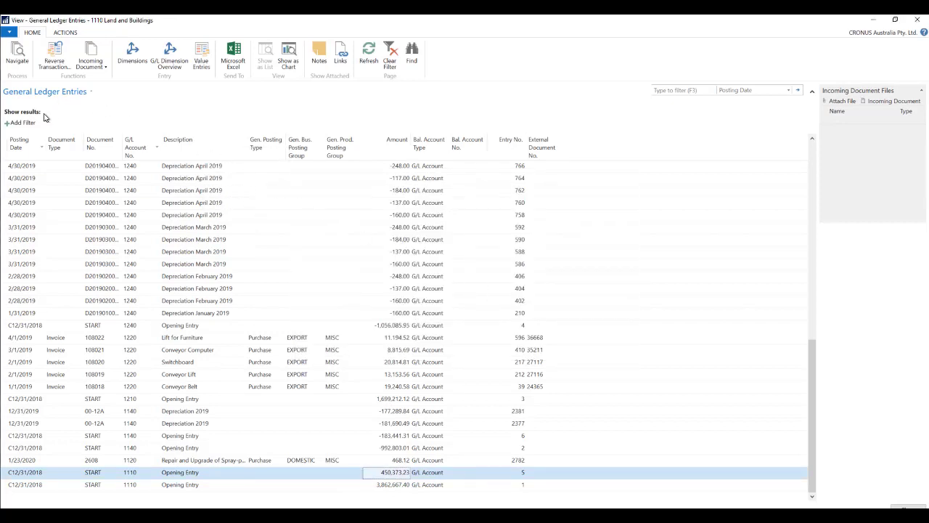
- Add an advanced filter row on Posting Date after browsing the filterable fields
{"action": "left_click", "coordinate": [90, 93]}
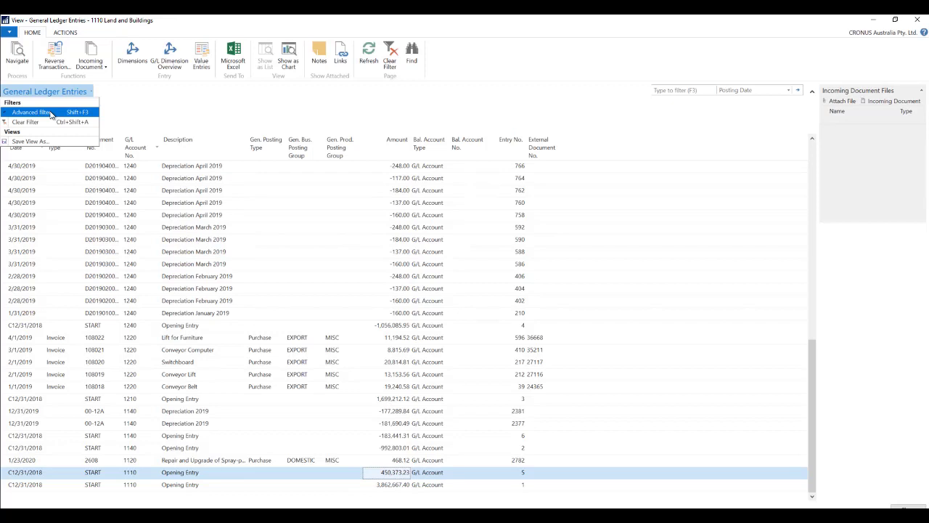
{"action": "left_click", "coordinate": [50, 114]}
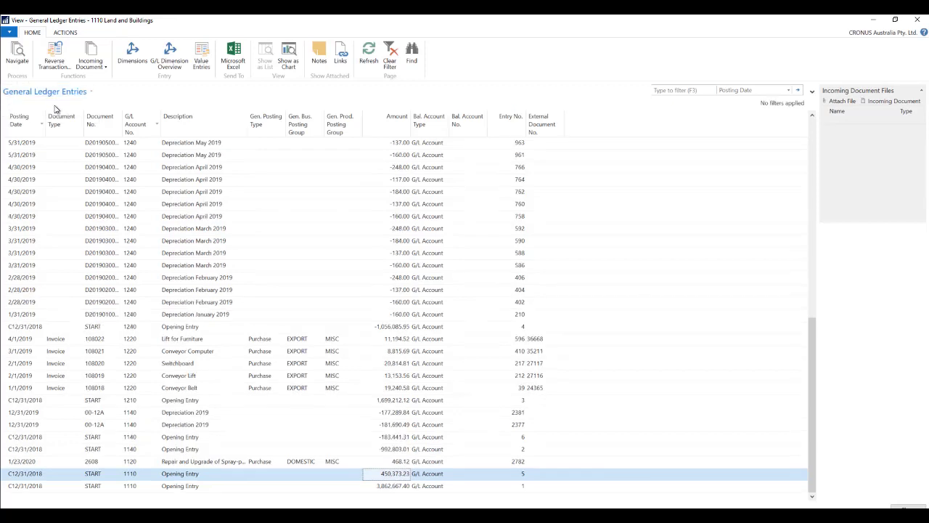
{"action": "left_click", "coordinate": [74, 96]}
{"action": "left_click", "coordinate": [52, 112]}
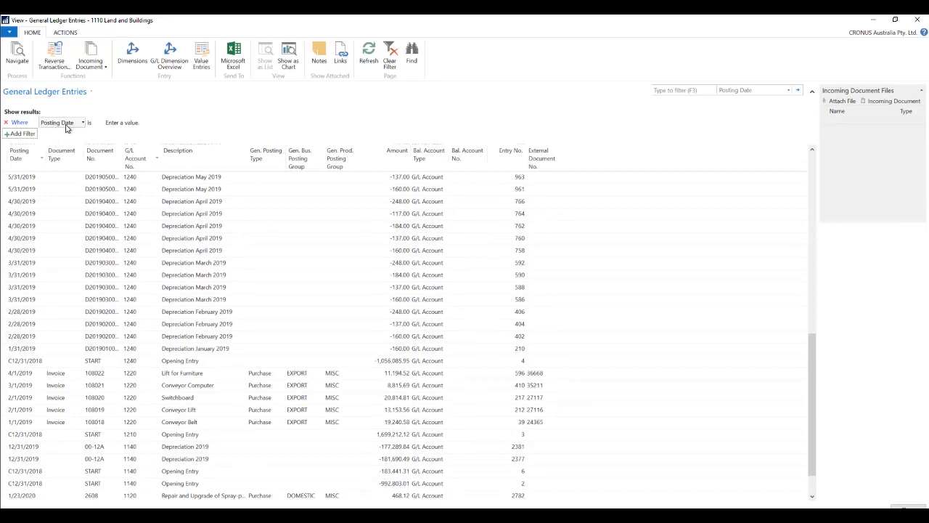
{"action": "left_click", "coordinate": [74, 125]}
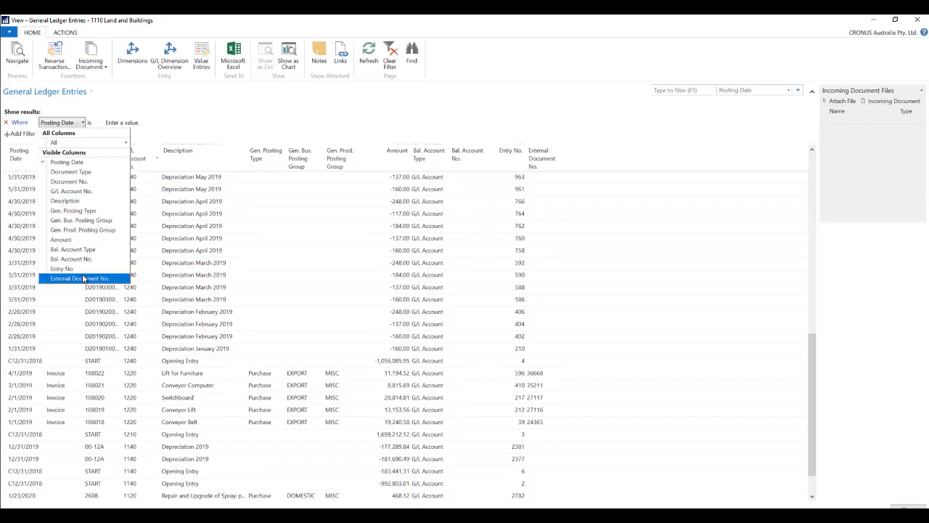
{"action": "mouse_move", "coordinate": [116, 148]}
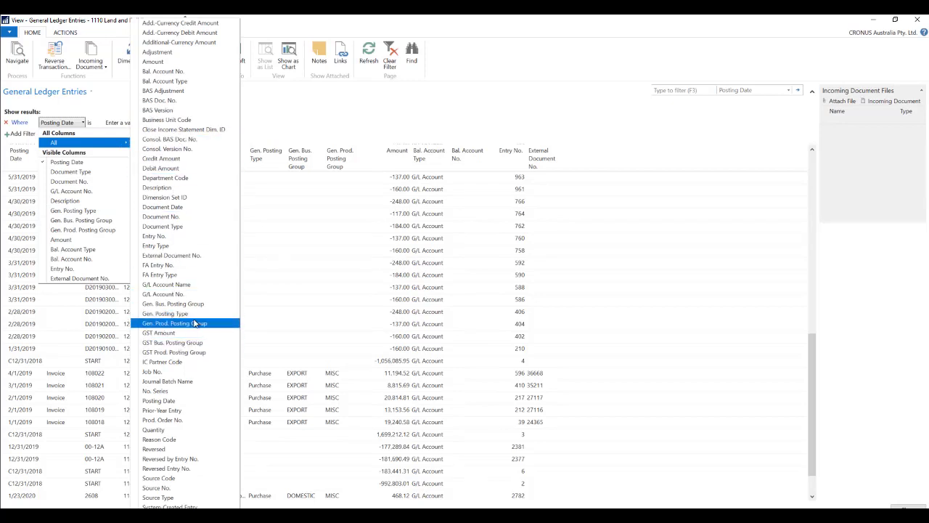
{"action": "left_click", "coordinate": [289, 118]}
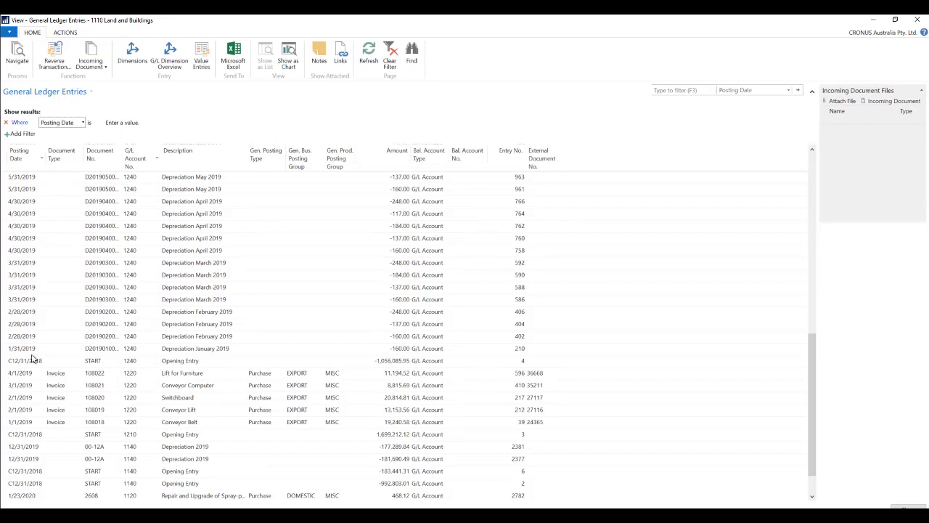
- Switch the filter field to Document Type and select the value Invoice
{"action": "left_click", "coordinate": [84, 123]}
{"action": "left_click", "coordinate": [70, 172]}
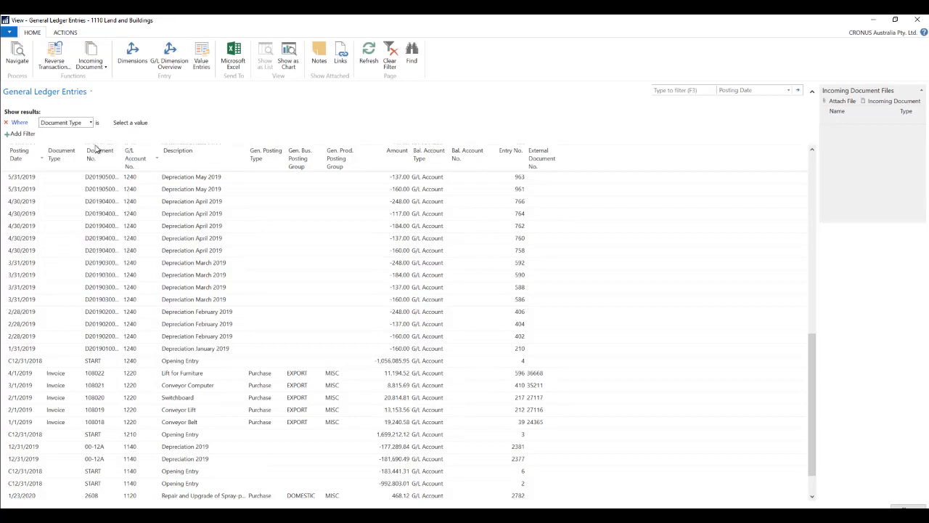
{"action": "left_click", "coordinate": [155, 123]}
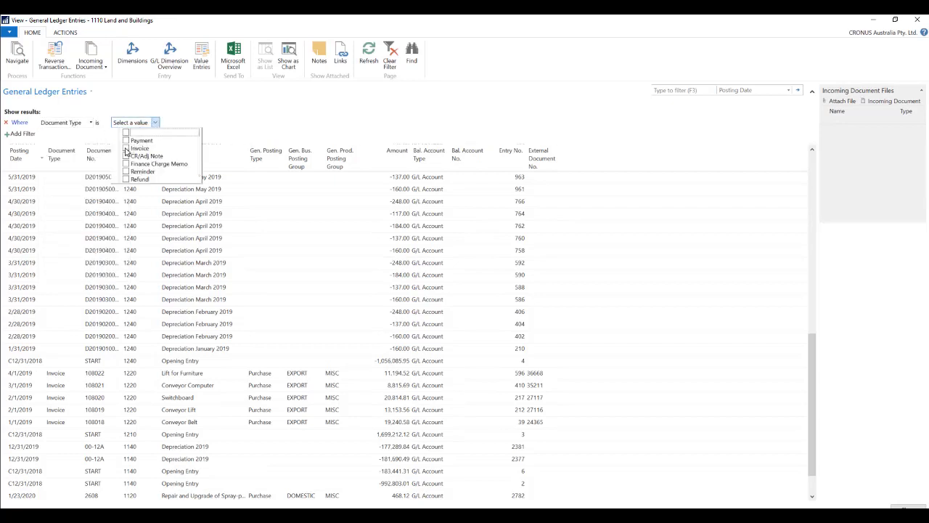
{"action": "left_click", "coordinate": [127, 149]}
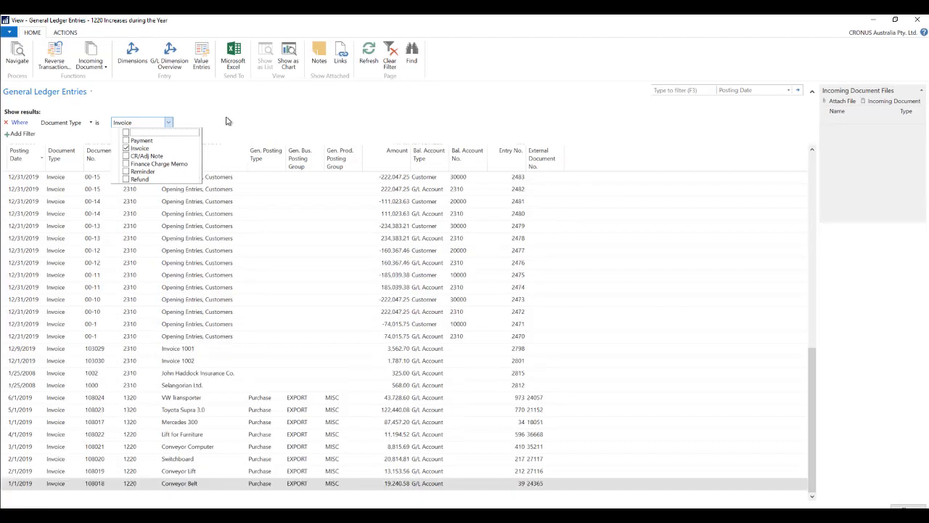
{"action": "left_click", "coordinate": [230, 121]}
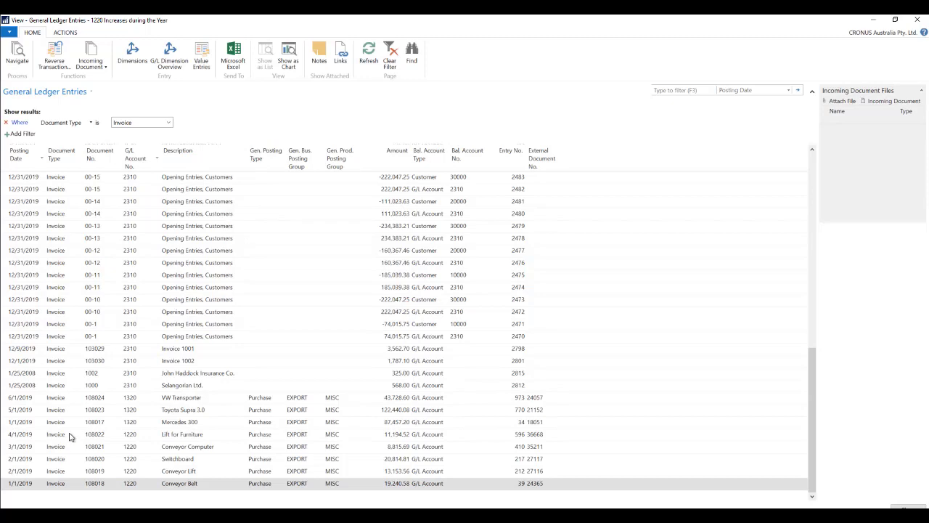
- Sort the invoice entries by Posting Date both ways, then by Description descending
{"action": "scroll", "coordinate": [61, 300], "scroll_direction": "up", "scroll_amount": 5}
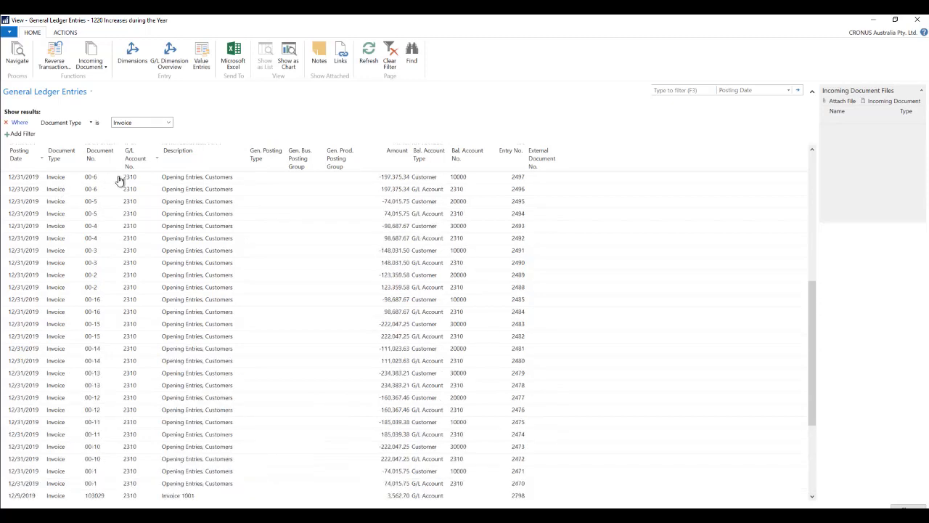
{"action": "scroll", "coordinate": [108, 181], "scroll_direction": "up", "scroll_amount": 8}
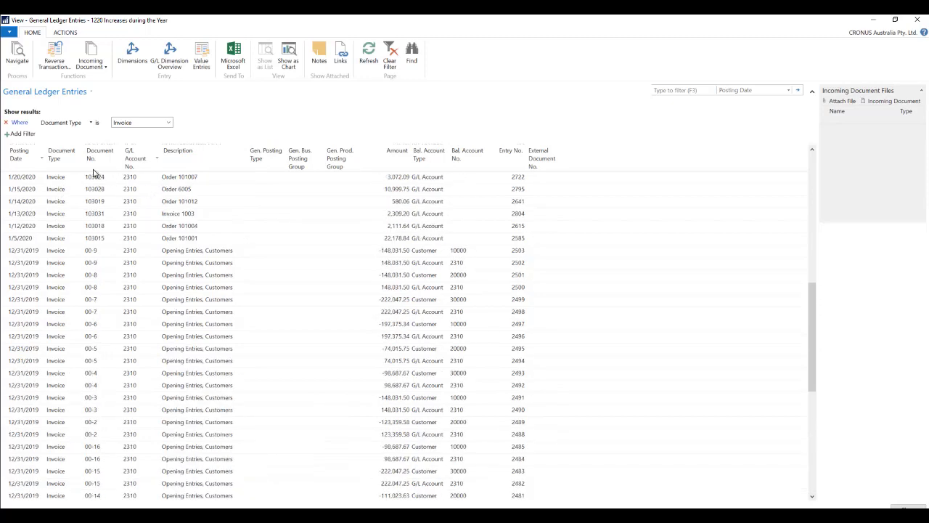
{"action": "left_click", "coordinate": [24, 160]}
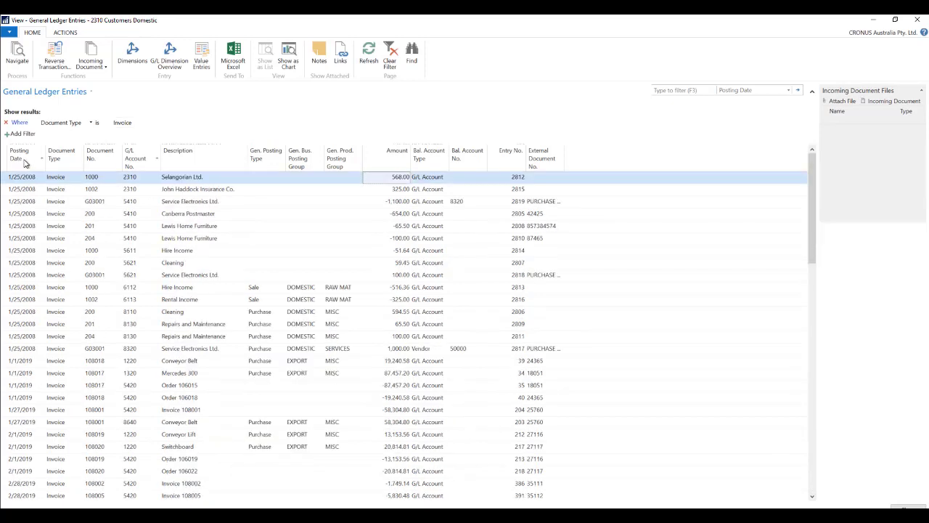
{"action": "left_click", "coordinate": [24, 161]}
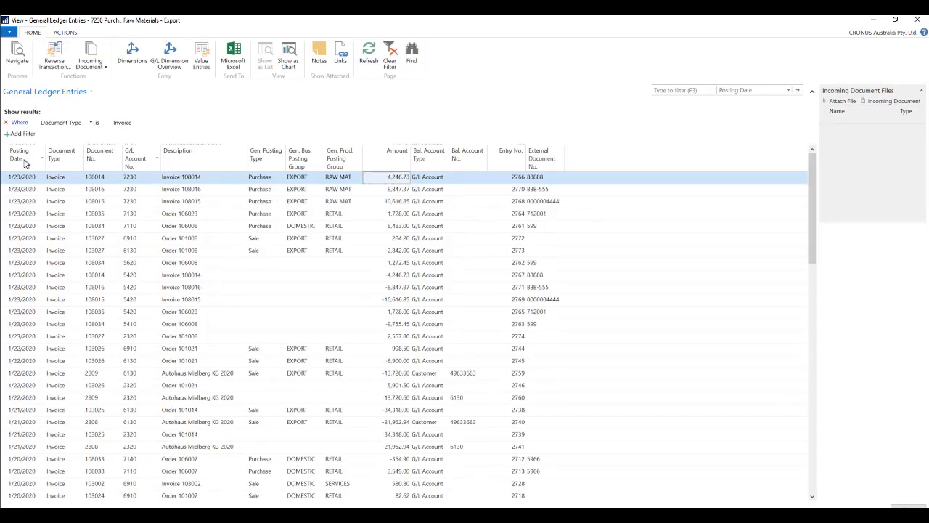
{"action": "left_click", "coordinate": [196, 164]}
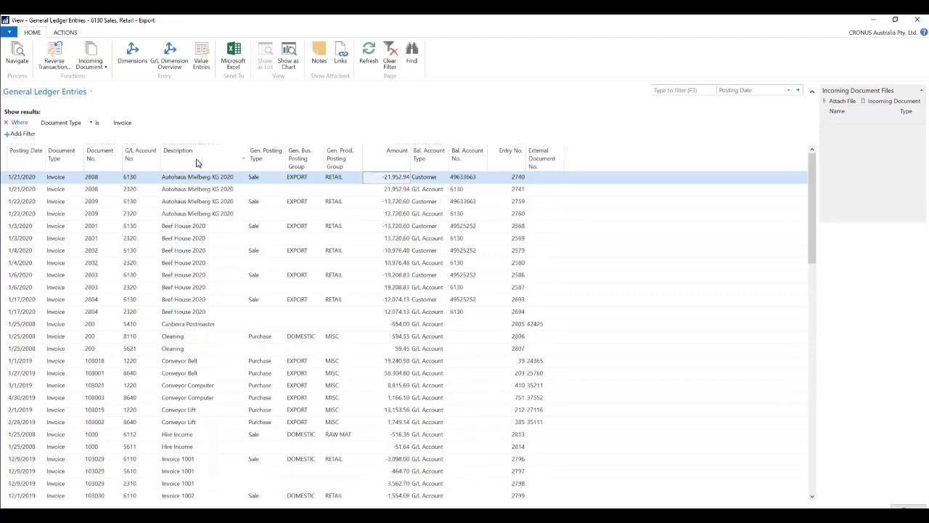
{"action": "left_click", "coordinate": [200, 162]}
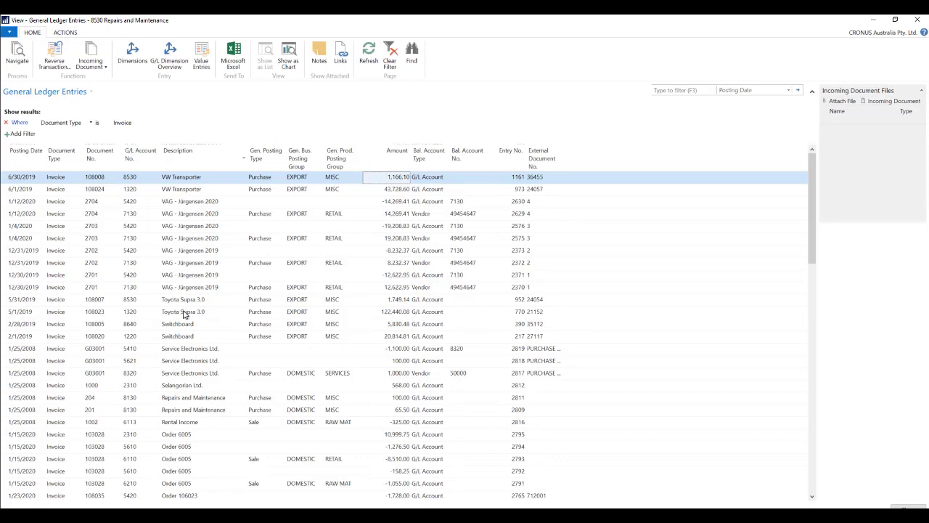
- Drop the Invoice filter, try a Description filter of Toyota*, then remove it
{"action": "left_click", "coordinate": [6, 122]}
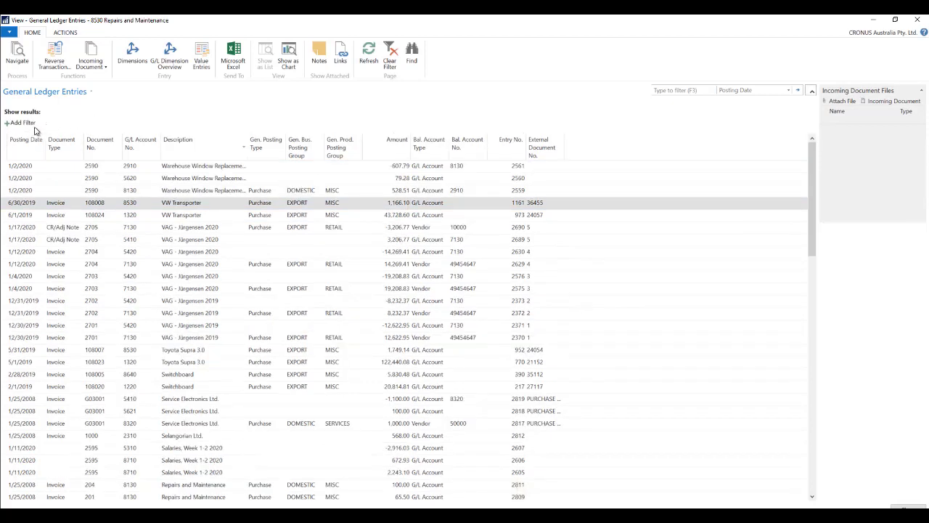
{"action": "left_click", "coordinate": [22, 122]}
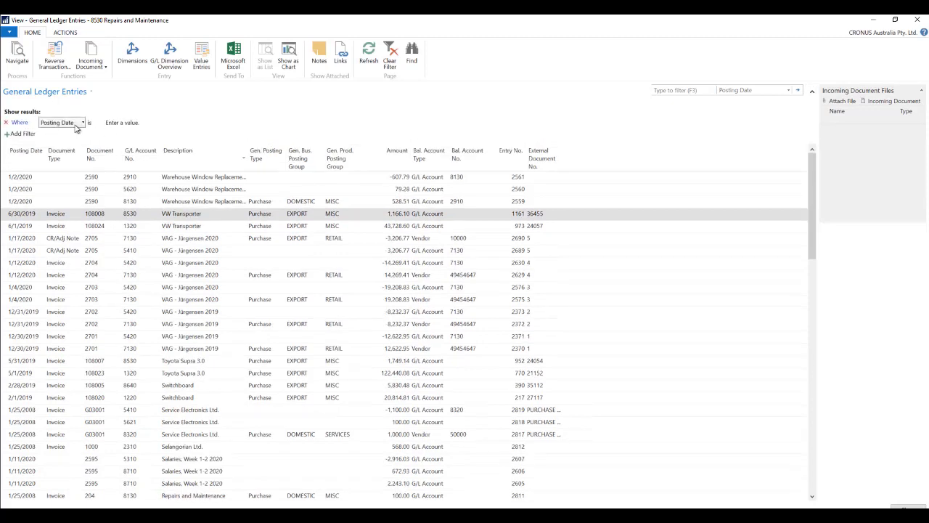
{"action": "left_click", "coordinate": [77, 128]}
{"action": "left_click", "coordinate": [84, 197]}
{"action": "left_click", "coordinate": [132, 120]}
{"action": "type", "text": "To"}
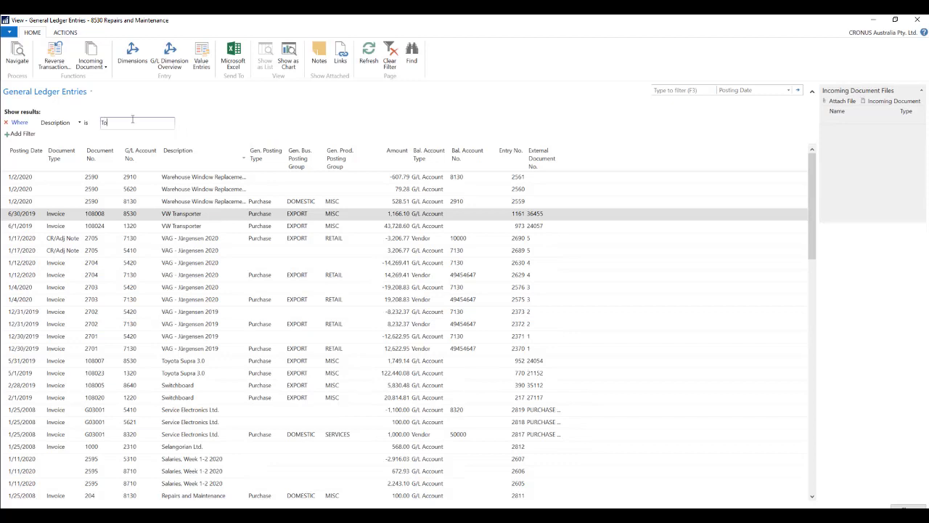
{"action": "type", "text": "yota"}
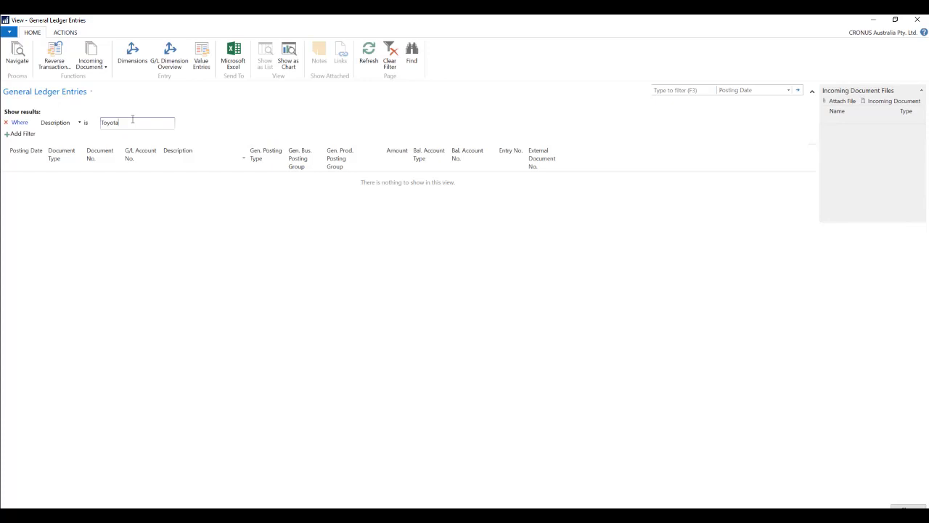
{"action": "type", "text": "*"}
{"action": "key", "text": "Return"}
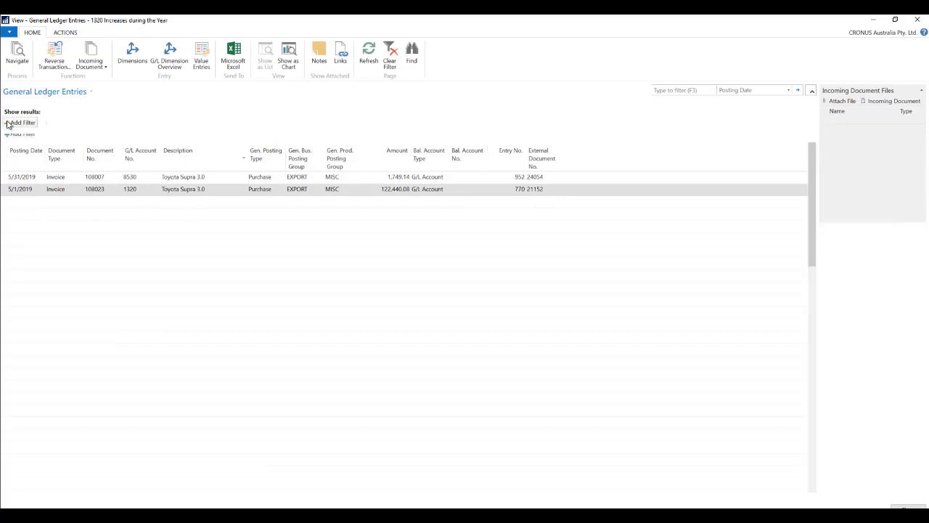
{"action": "left_click", "coordinate": [8, 123]}
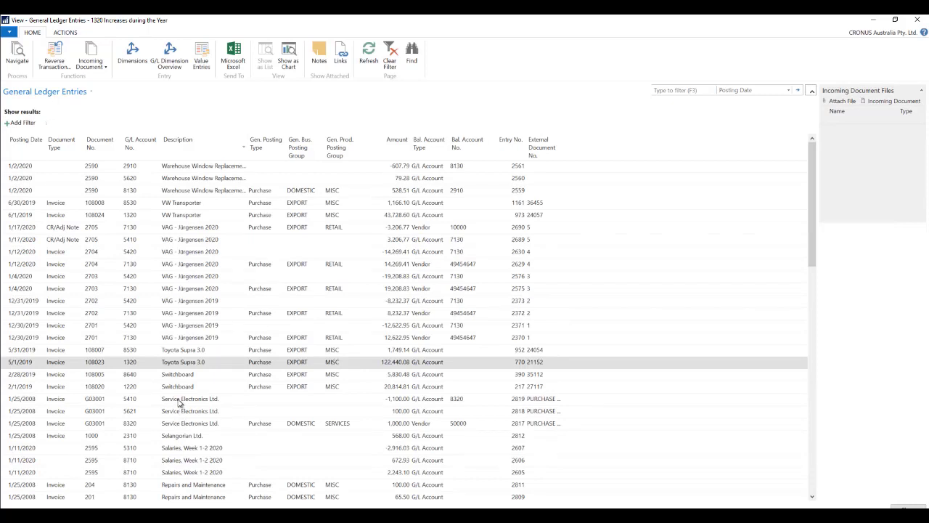
- Add a Description filter with the value upgrade
{"action": "scroll", "coordinate": [181, 407], "scroll_direction": "down", "scroll_amount": 1}
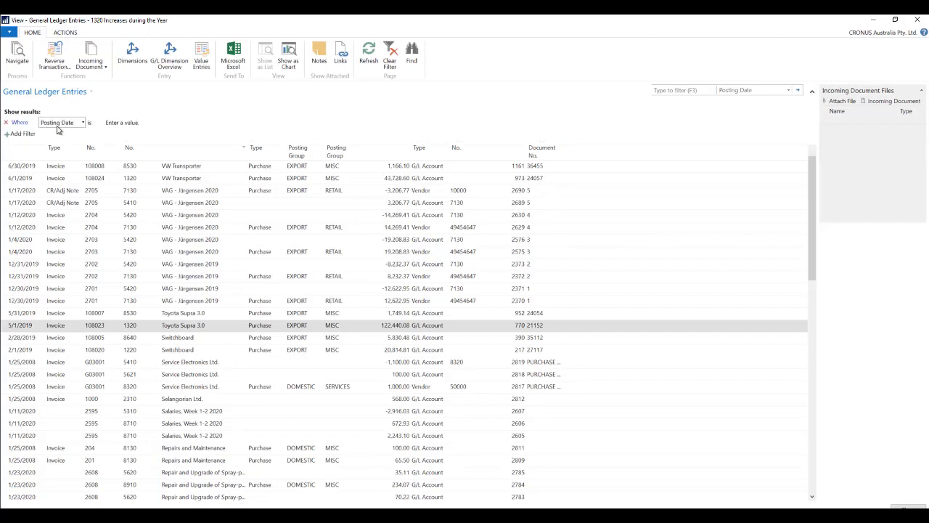
{"action": "left_click", "coordinate": [22, 122]}
{"action": "left_click", "coordinate": [59, 125]}
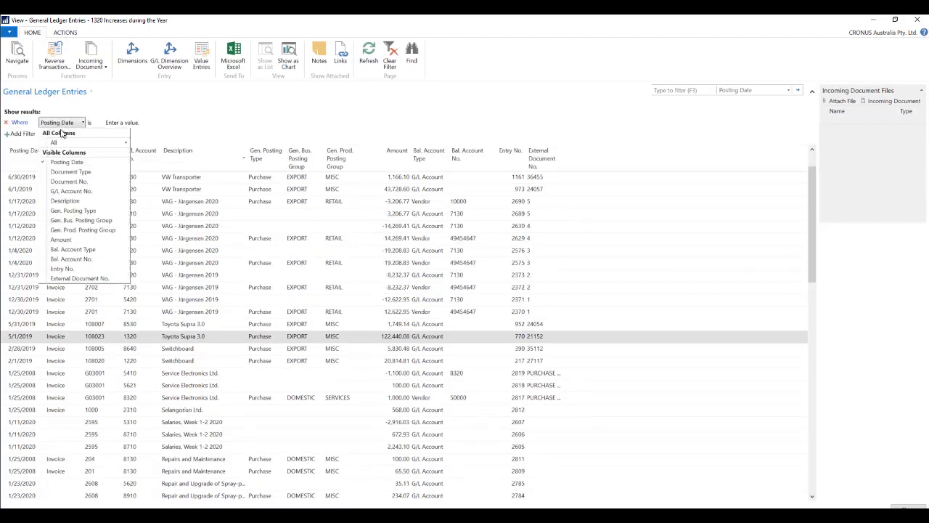
{"action": "left_click", "coordinate": [65, 200]}
{"action": "left_click", "coordinate": [130, 122]}
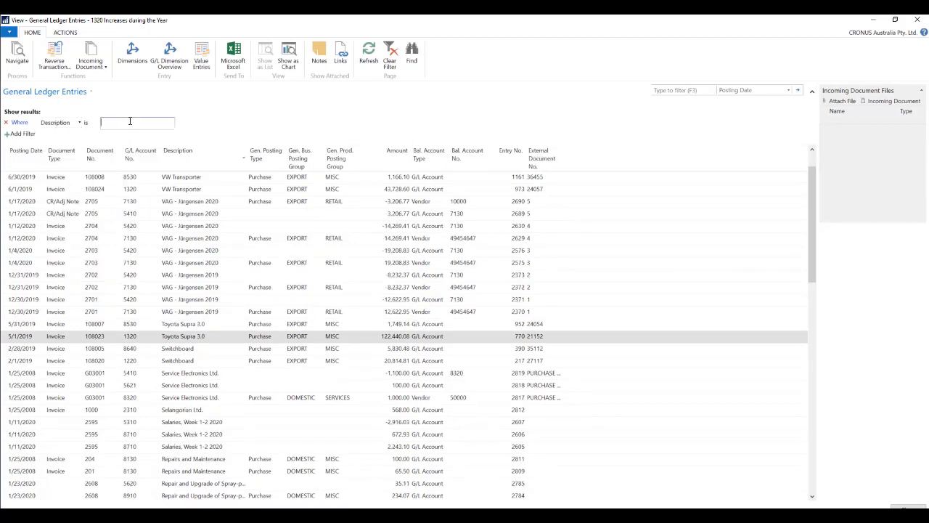
{"action": "type", "text": "upgrade"}
{"action": "key", "text": "Return"}
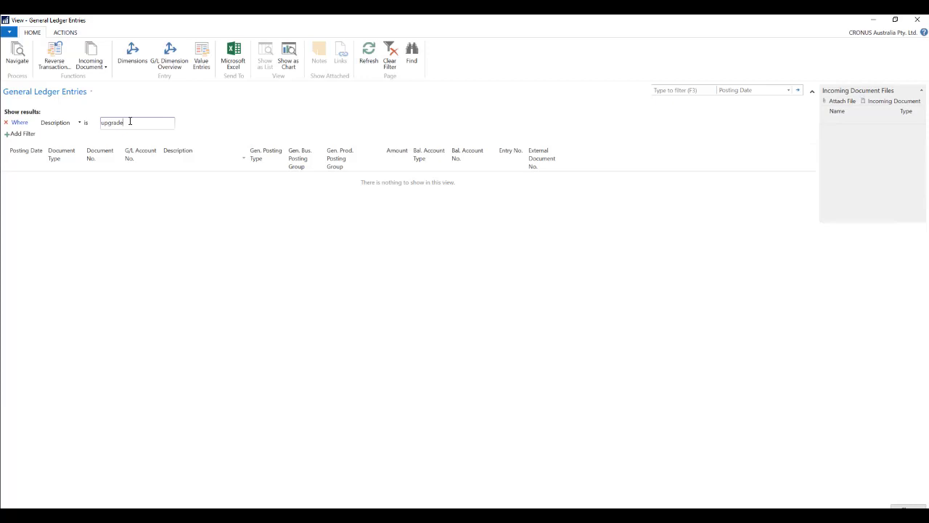
- Refine the Description filter to the case-insensitive wildcard @*upgrade*
{"action": "type", "text": "*"}
{"action": "type", "text": "*"}
{"action": "type", "text": "@"}
{"action": "key", "text": "Return"}
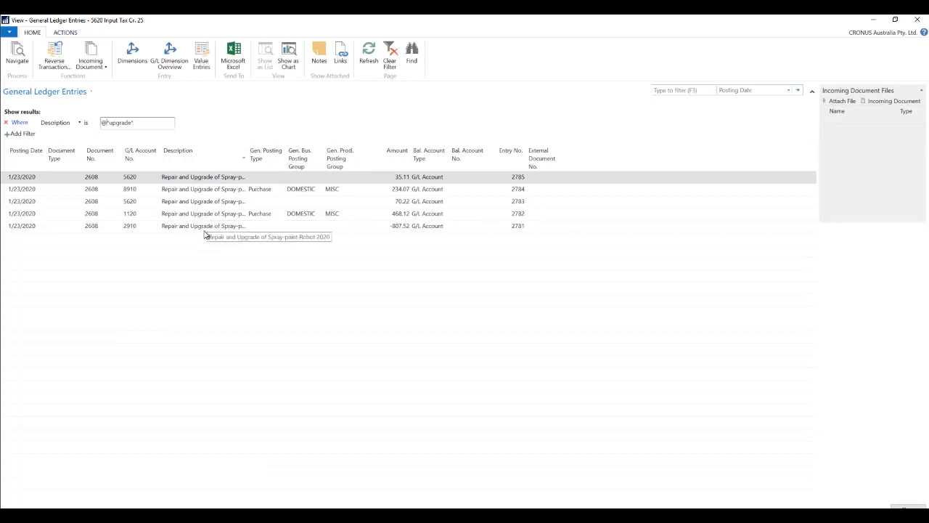
{"action": "left_click_drag", "start_coordinate": [137, 123], "coordinate": [45, 126]}
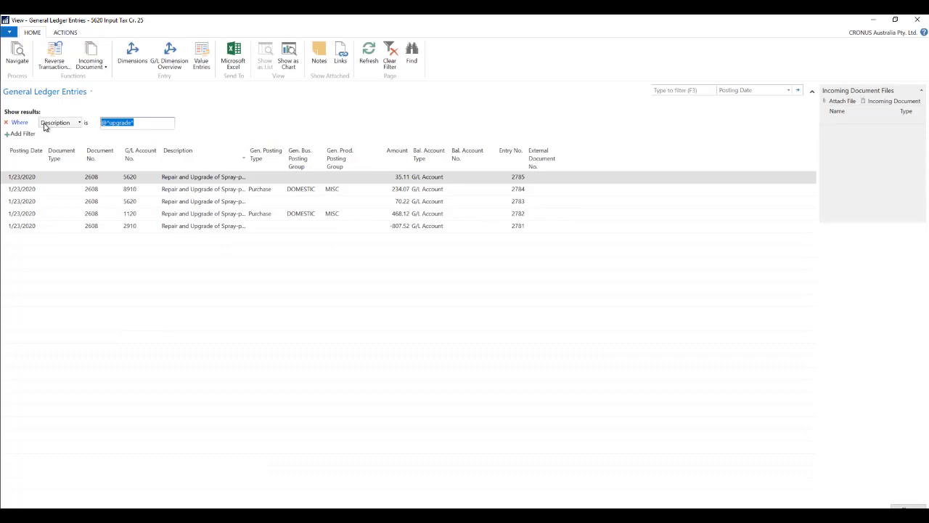
- Replace the Description filter with Amount <=100 and sort by Amount descending
{"action": "left_click", "coordinate": [5, 122]}
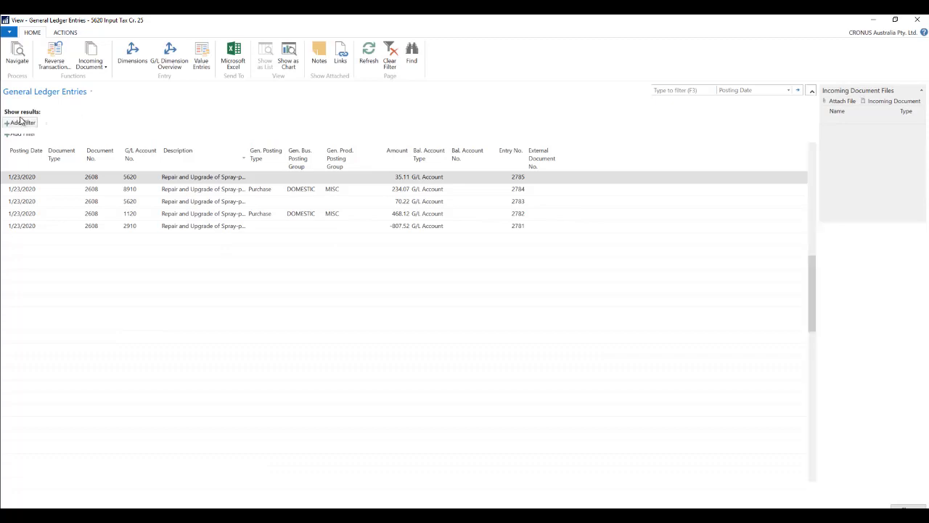
{"action": "left_click", "coordinate": [27, 124]}
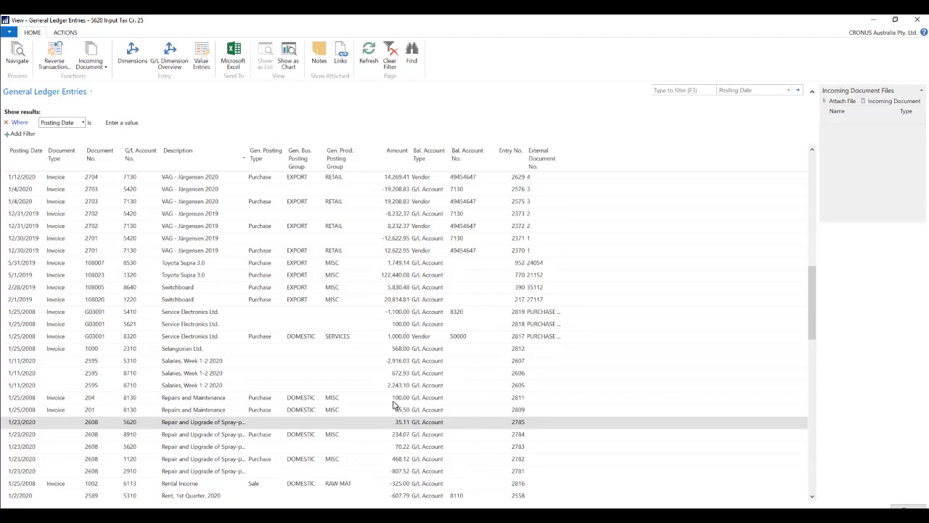
{"action": "left_click", "coordinate": [82, 123]}
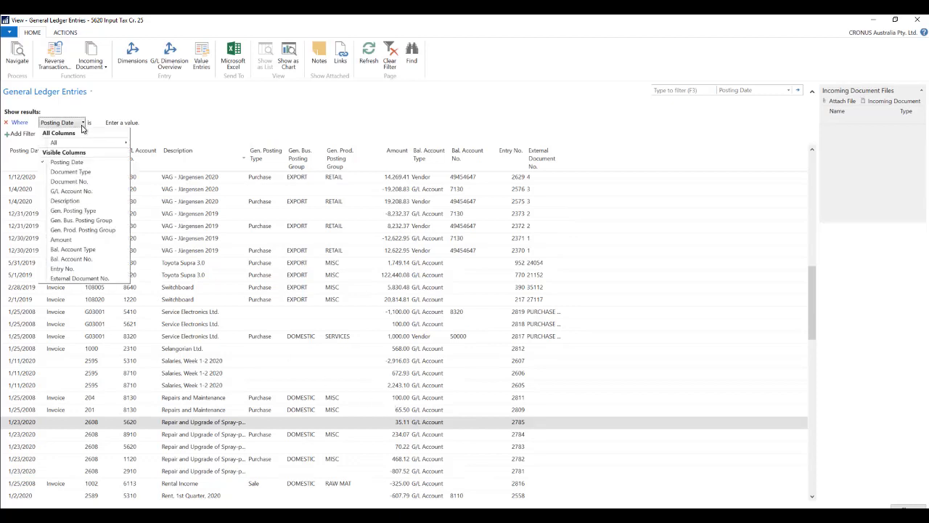
{"action": "left_click", "coordinate": [66, 240]}
{"action": "left_click", "coordinate": [125, 122]}
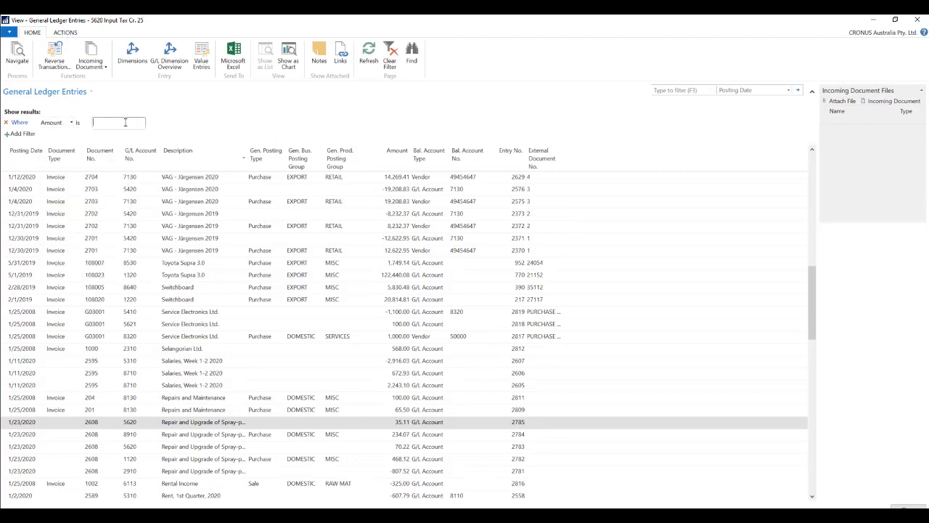
{"action": "type", "text": "<=100"}
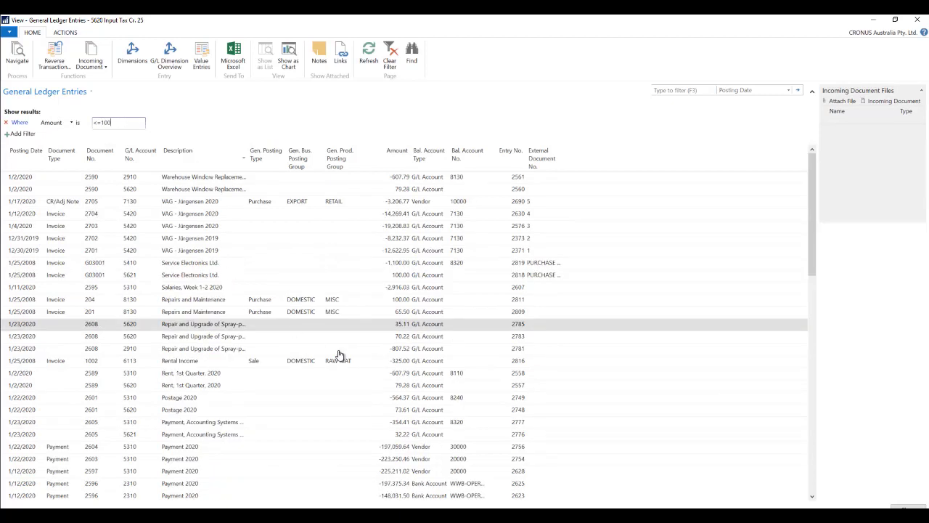
{"action": "left_click", "coordinate": [398, 157]}
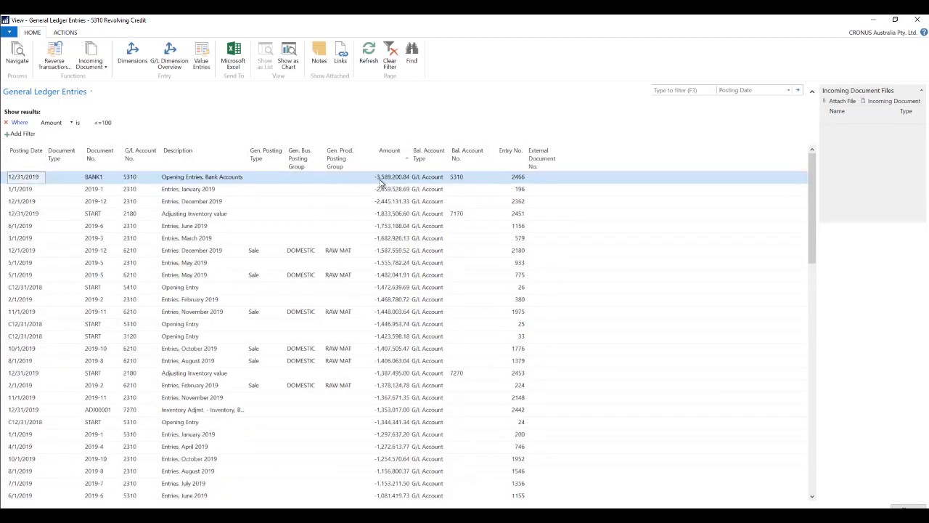
{"action": "left_click", "coordinate": [398, 157]}
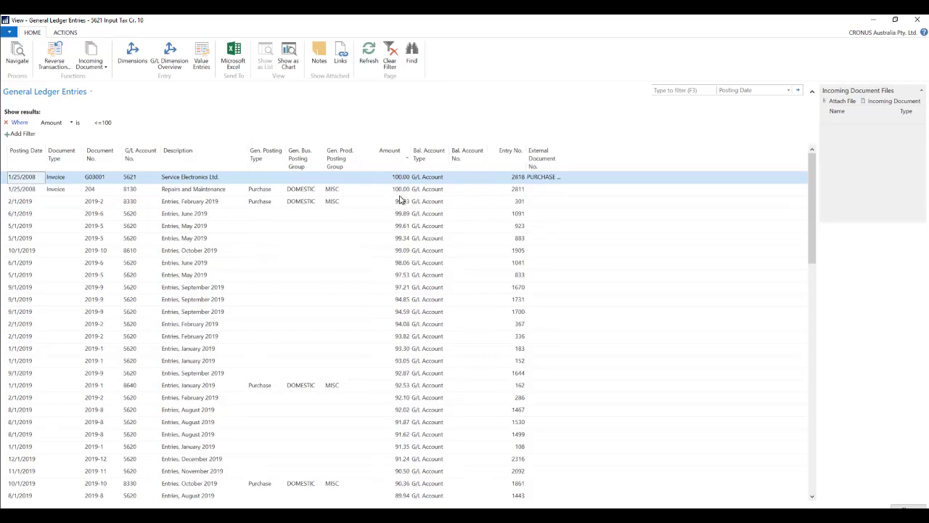
- Change the Amount filter value from <=100 to >=1000
{"action": "left_click", "coordinate": [99, 123]}
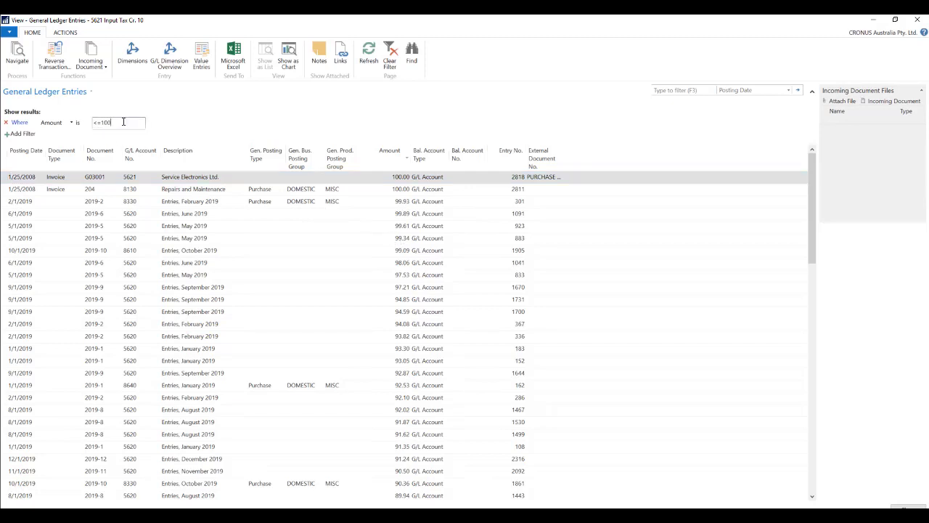
{"action": "left_click_drag", "start_coordinate": [122, 122], "coordinate": [66, 120]}
{"action": "key", "text": "Home"}
{"action": "key", "text": "Delete"}
{"action": "type", "text": ">=10"}
{"action": "key", "text": "Return"}
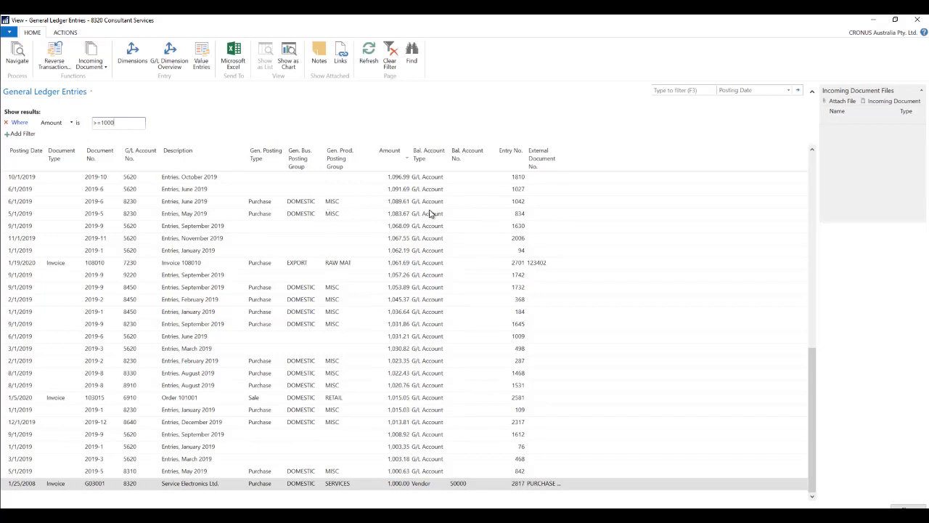
- Set the Amount filter to the range 2000..5000 and sort Amount ascending
{"action": "left_click", "coordinate": [102, 122]}
{"action": "type", "text": "1000..2000"}
{"action": "left_click_drag", "start_coordinate": [112, 122], "coordinate": [93, 122]}
{"action": "key", "text": "Delete"}
{"action": "type", "text": "..5000"}
{"action": "key", "text": "Return"}
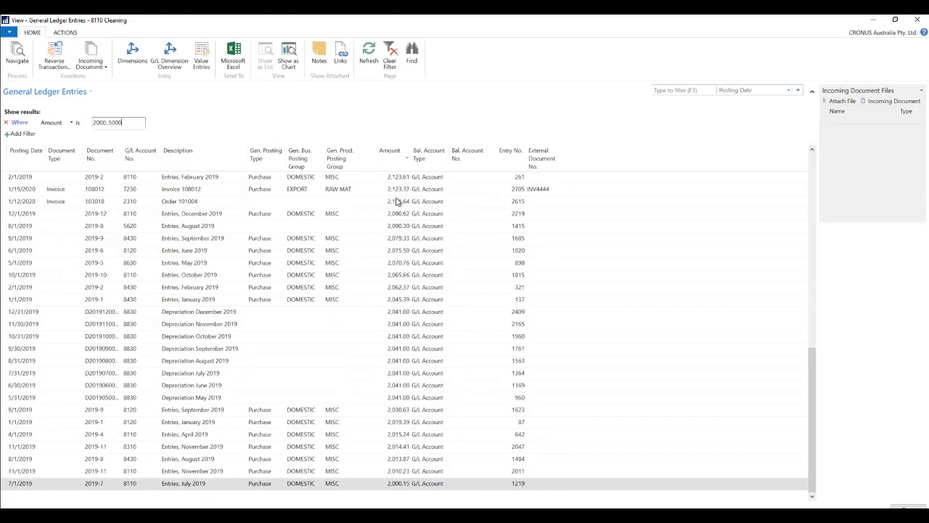
{"action": "left_click", "coordinate": [396, 161]}
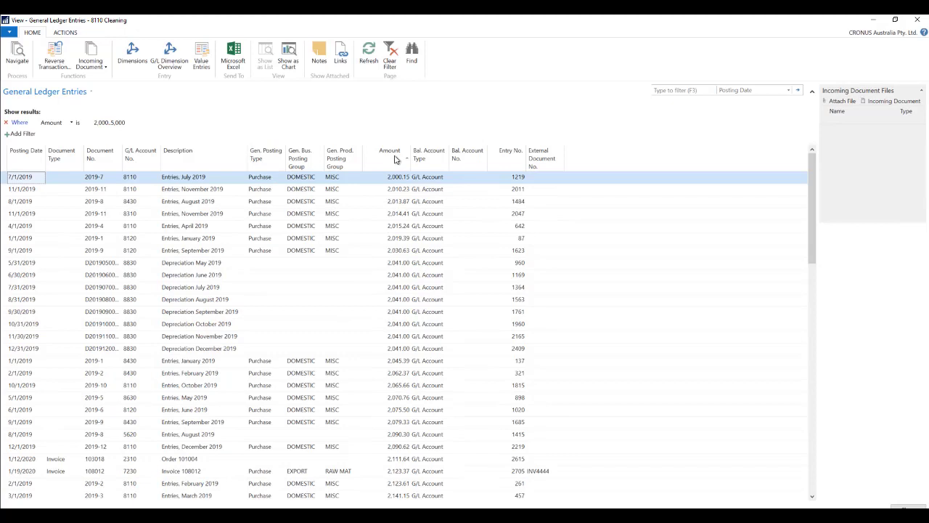